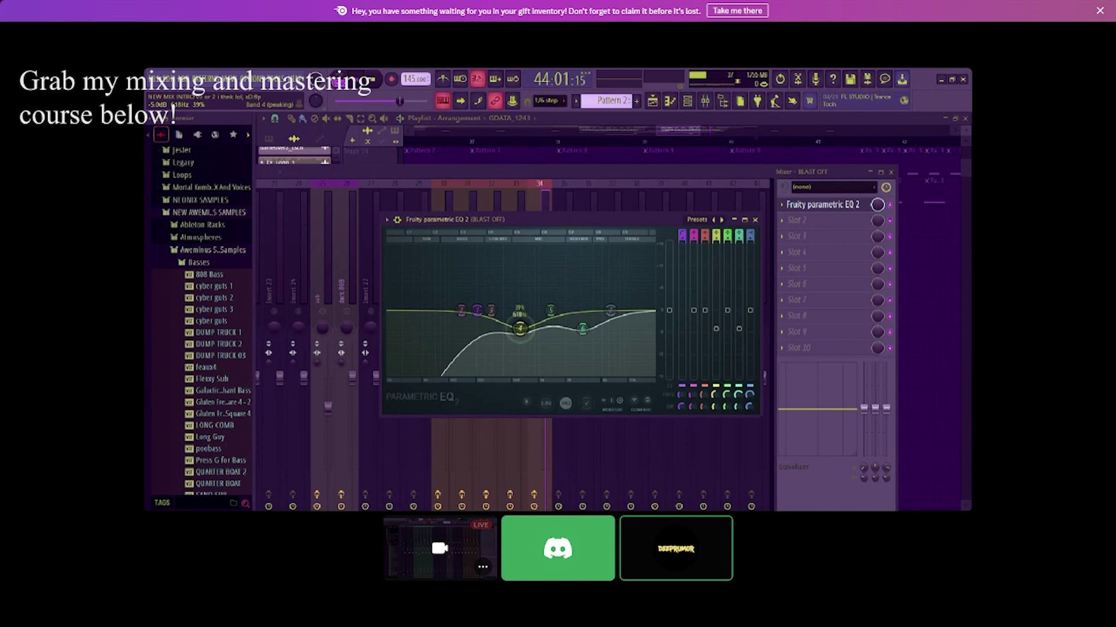
- Return to the mixer showing the BLAST OFF insert with Fruity parametric EQ 2 loaded
mouse_move(1059, 204)
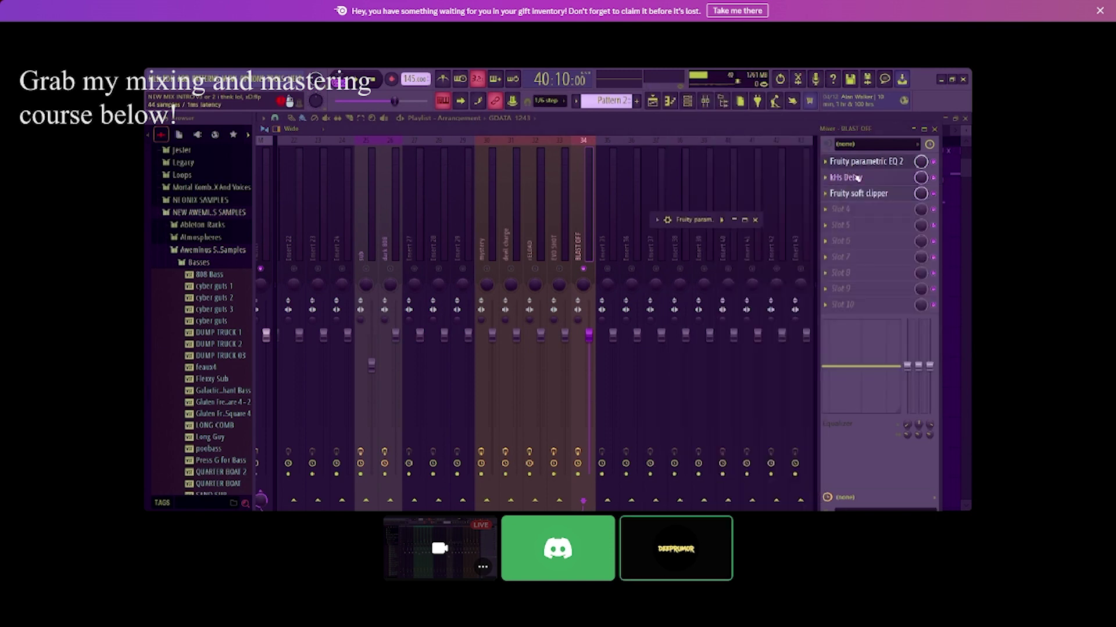
- Bring up the clap insert's Fruity parametric EQ 2 with band 1 as a high pass
mouse_move(578, 309)
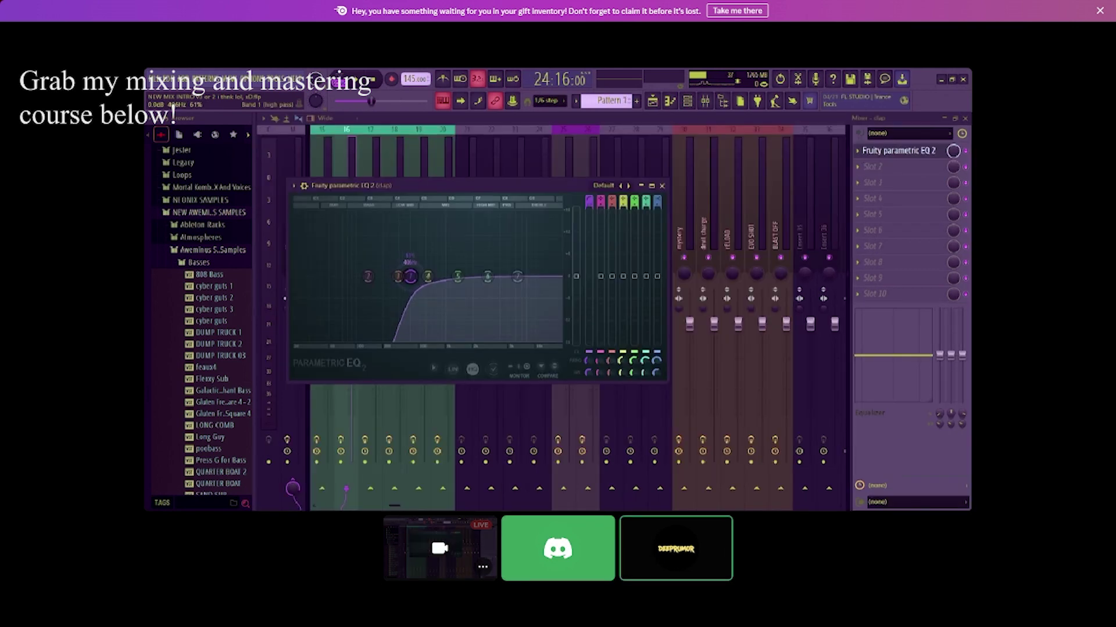
- Lower band 2 to about 393 Hz and cut a deepening dip near 2.9 kHz, around 2577 Hz
drag(410, 276, 410, 276)
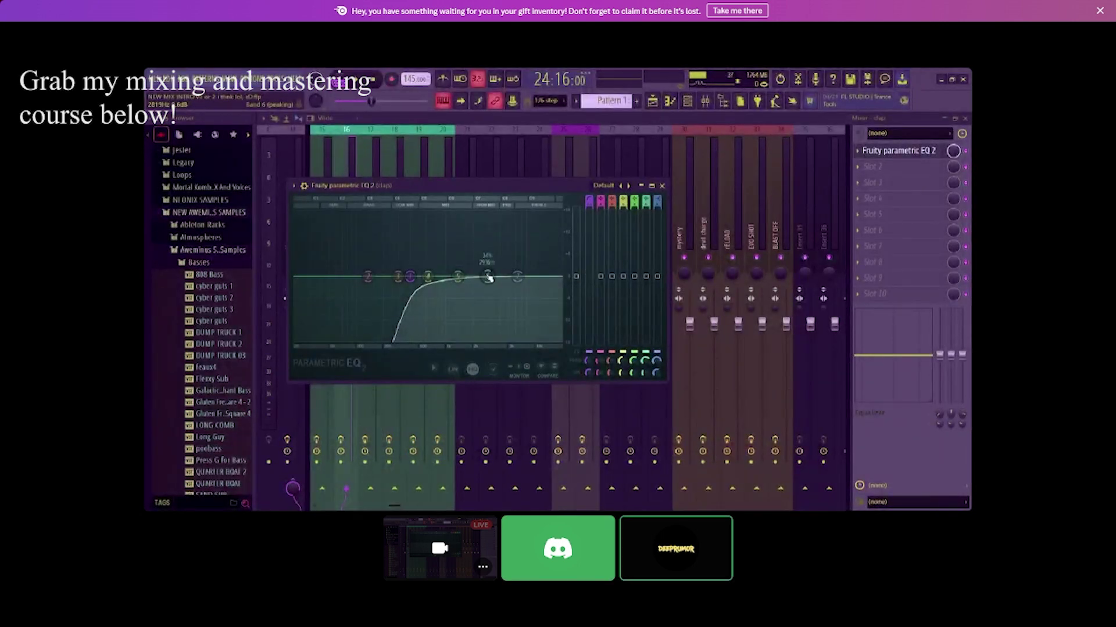
drag(490, 279, 491, 286)
scroll(489, 286, down, 3)
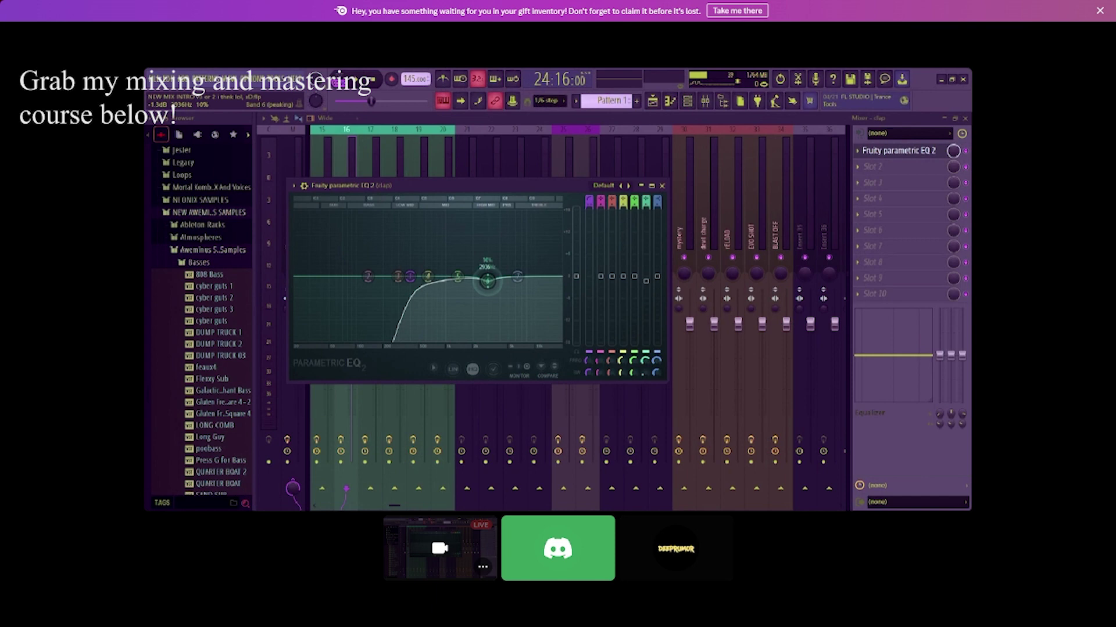
drag(491, 289, 492, 291)
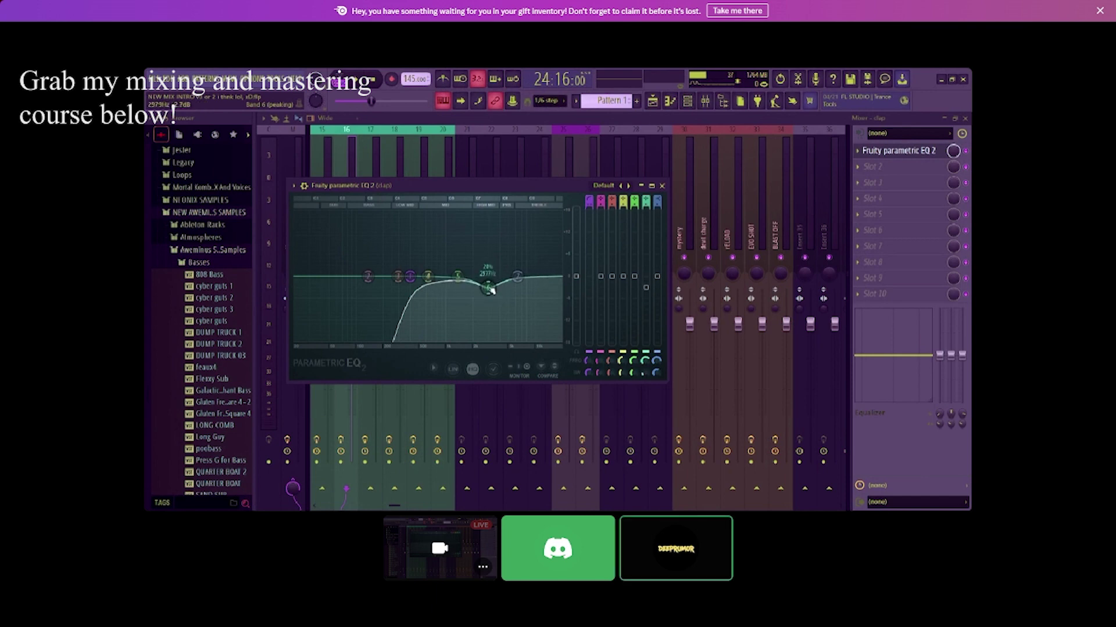
drag(491, 291, 492, 294)
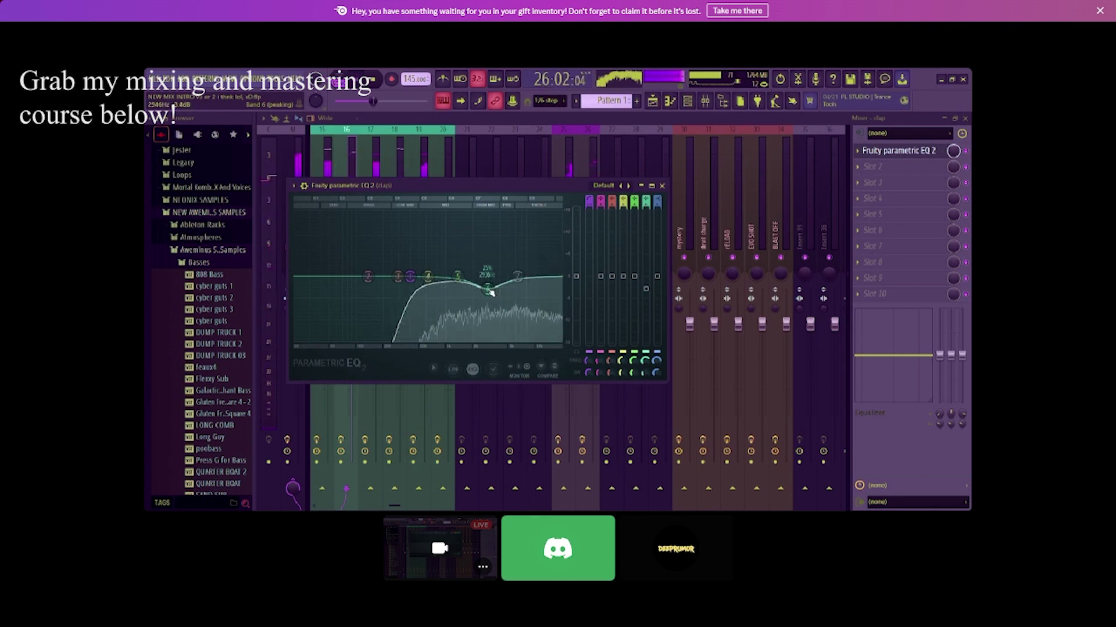
scroll(491, 293, up, 1)
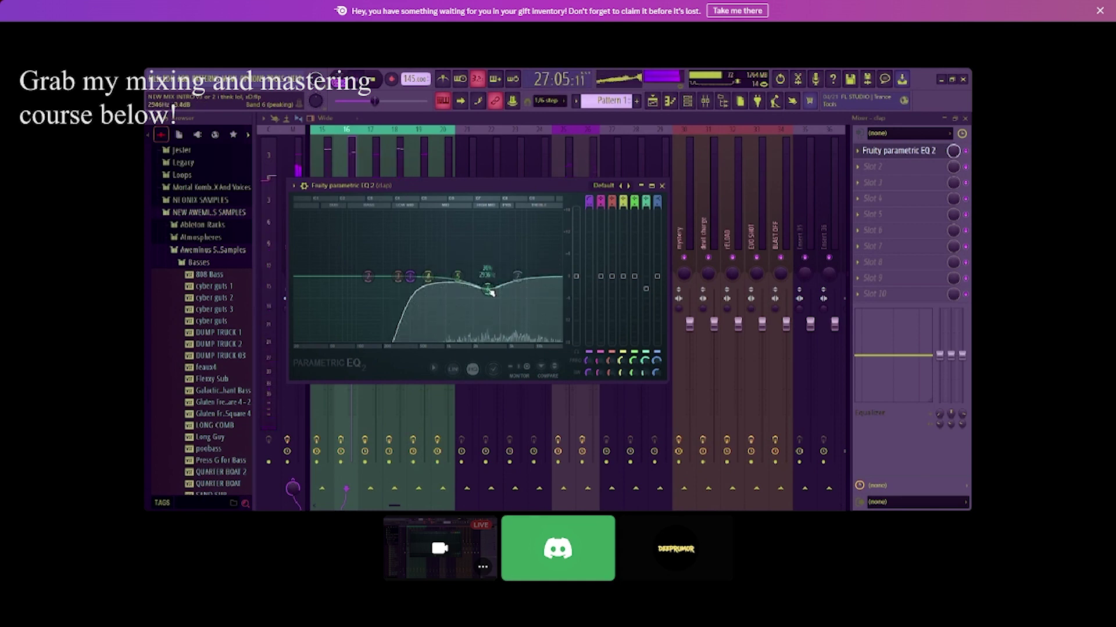
- Raise band 6 slightly to about 3074 Hz and briefly play the song to hear it
click(641, 187)
click(641, 186)
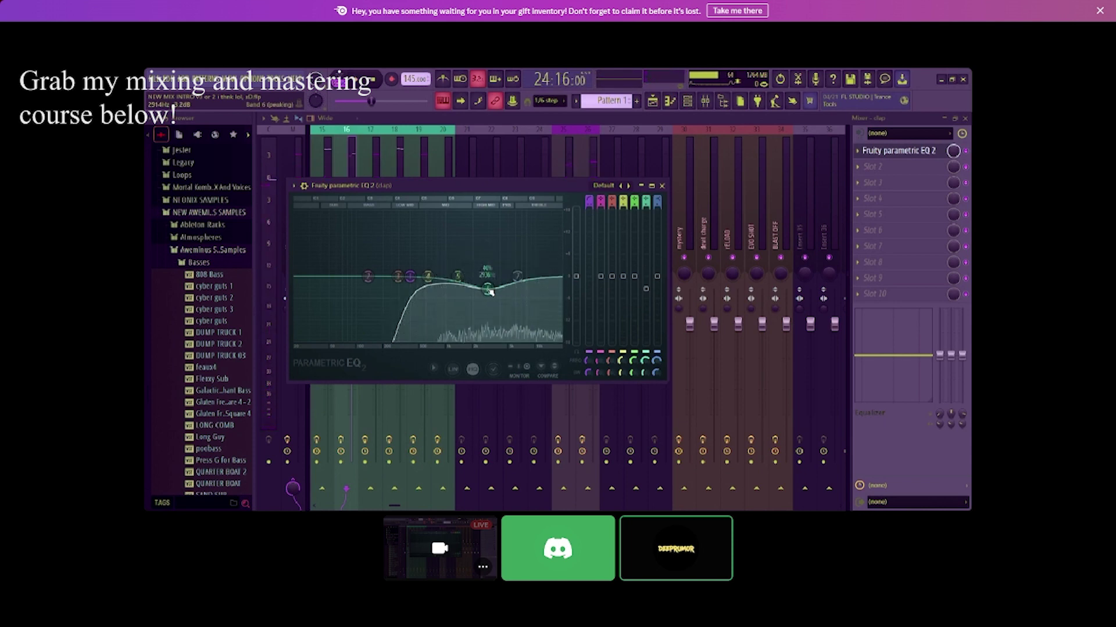
drag(487, 289, 492, 289)
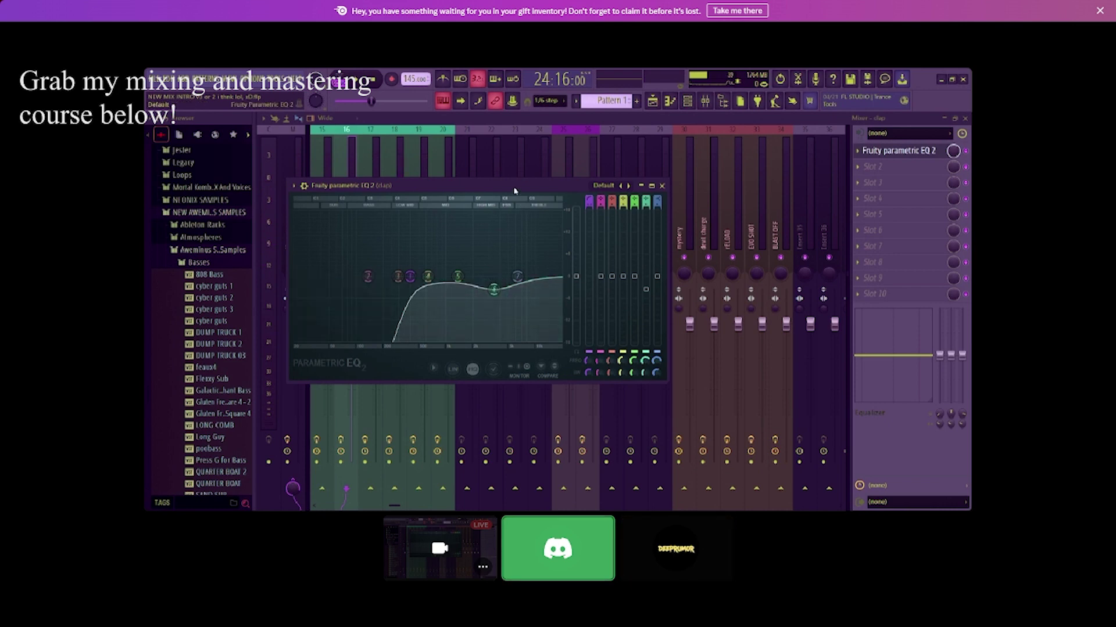
key(space)
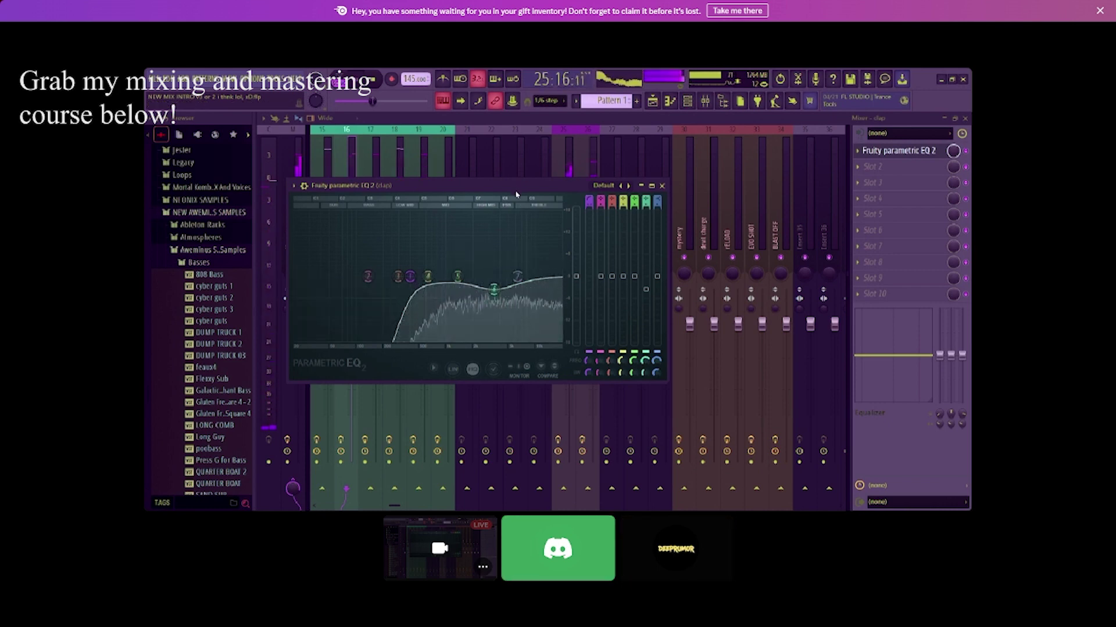
key(space)
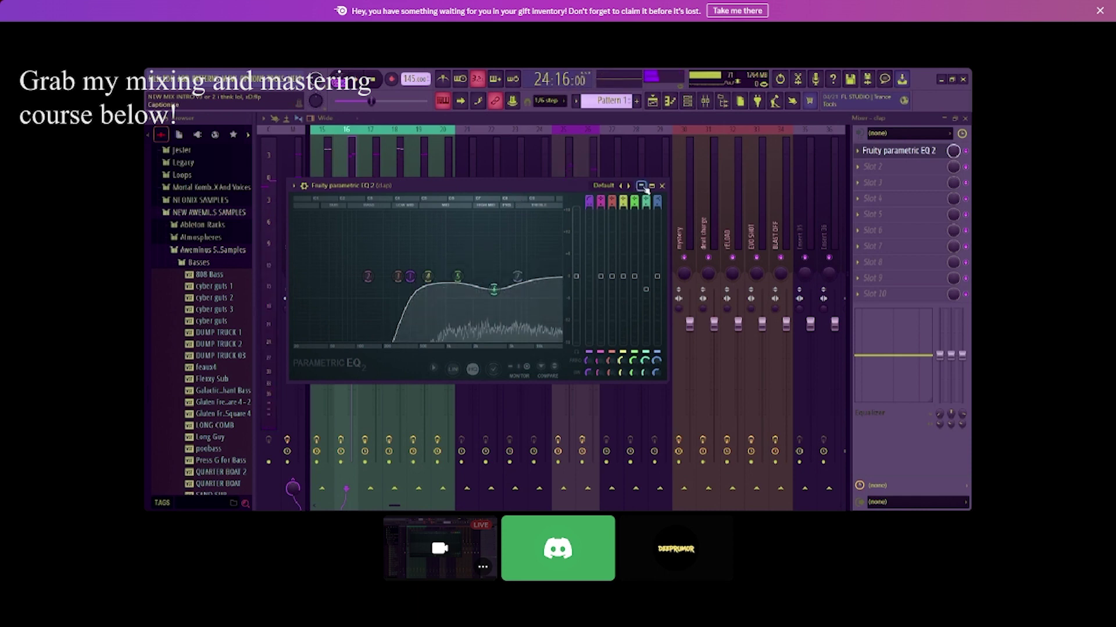
- Close the clap's EQ and select the kick clap and kick mixer inserts
click(646, 187)
click(363, 191)
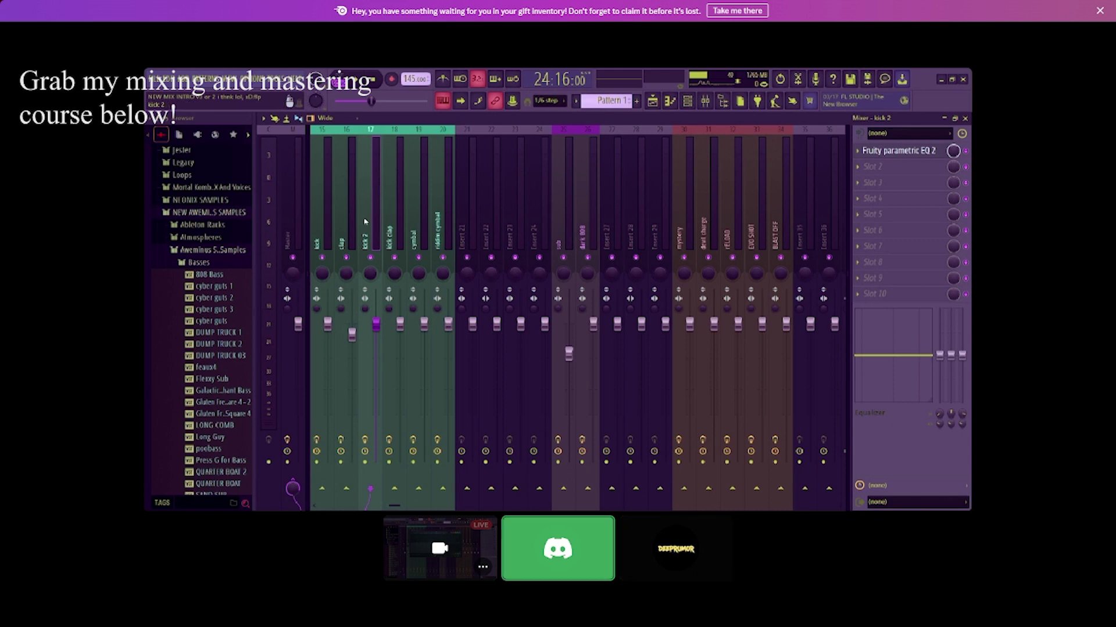
click(388, 208)
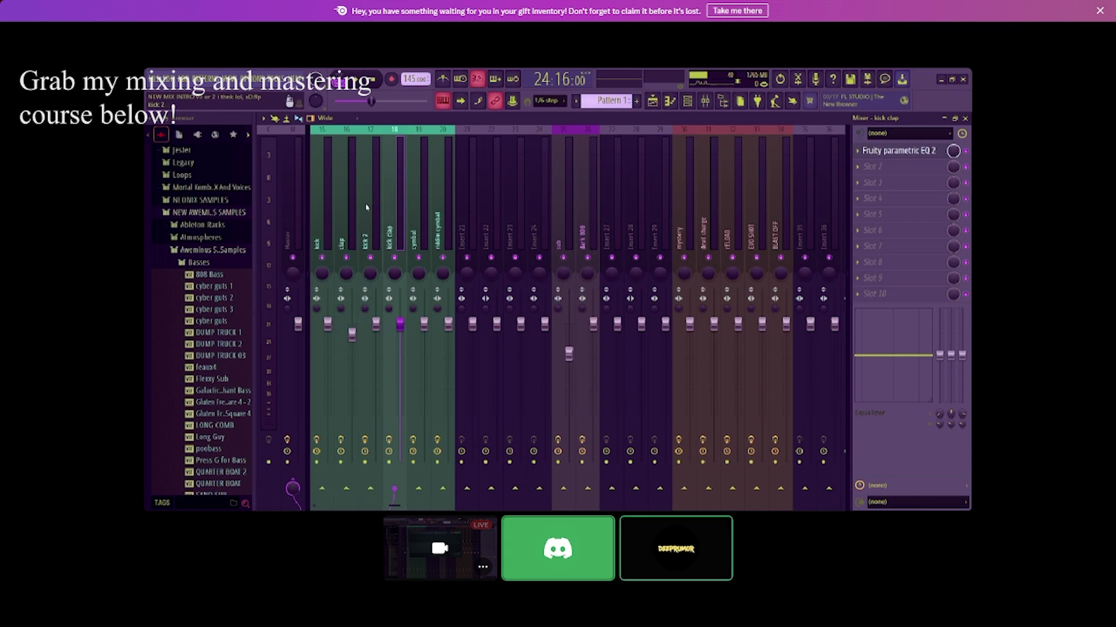
click(316, 206)
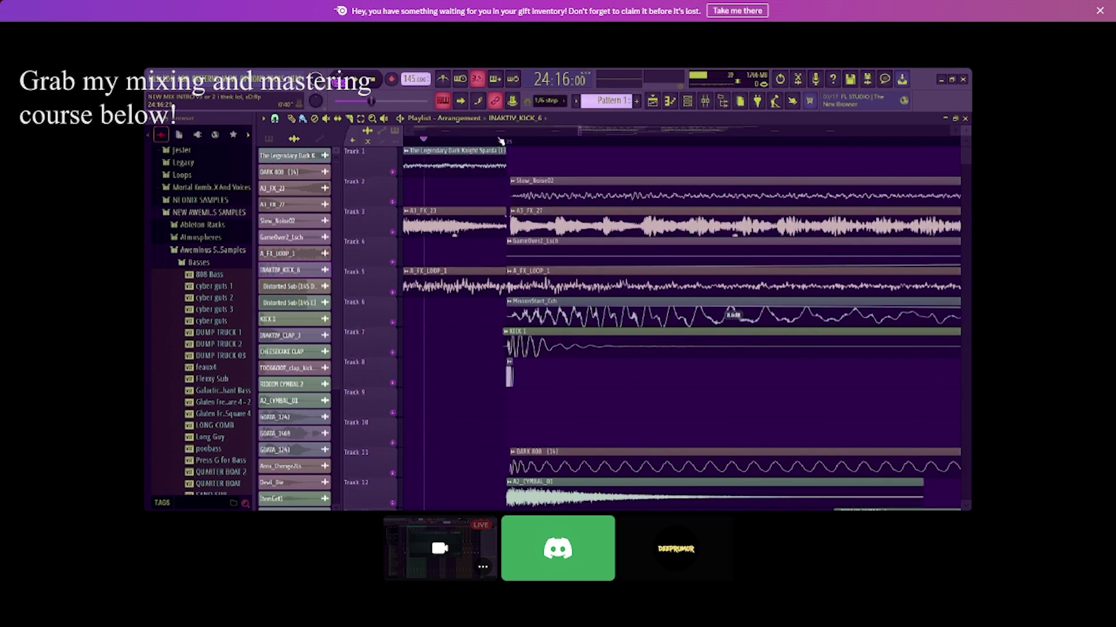
scroll(558, 264, down, 3)
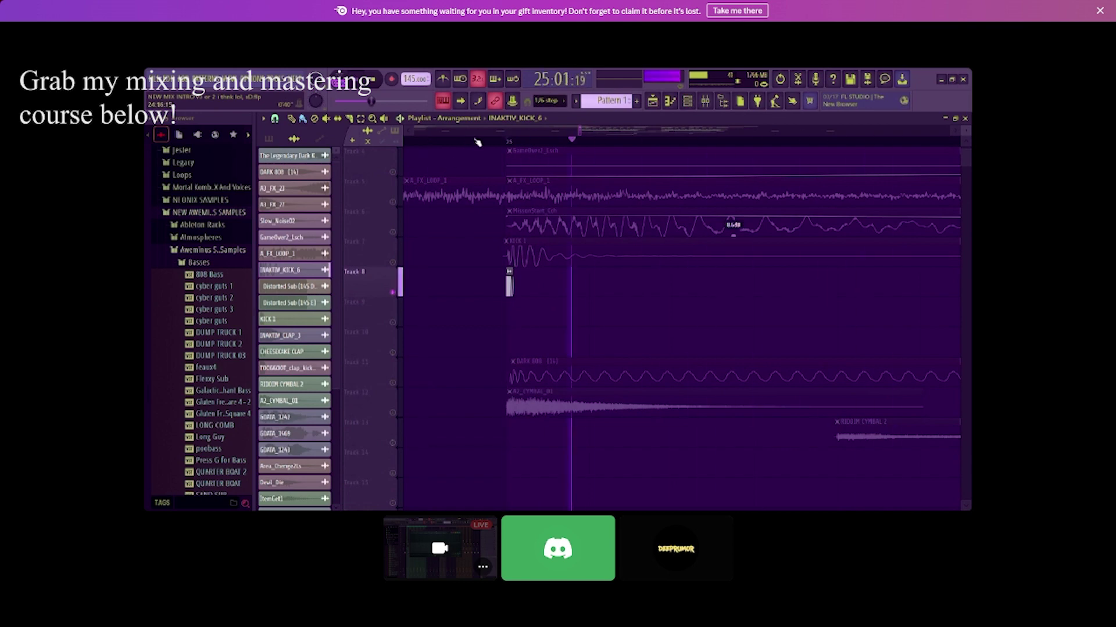
key(space)
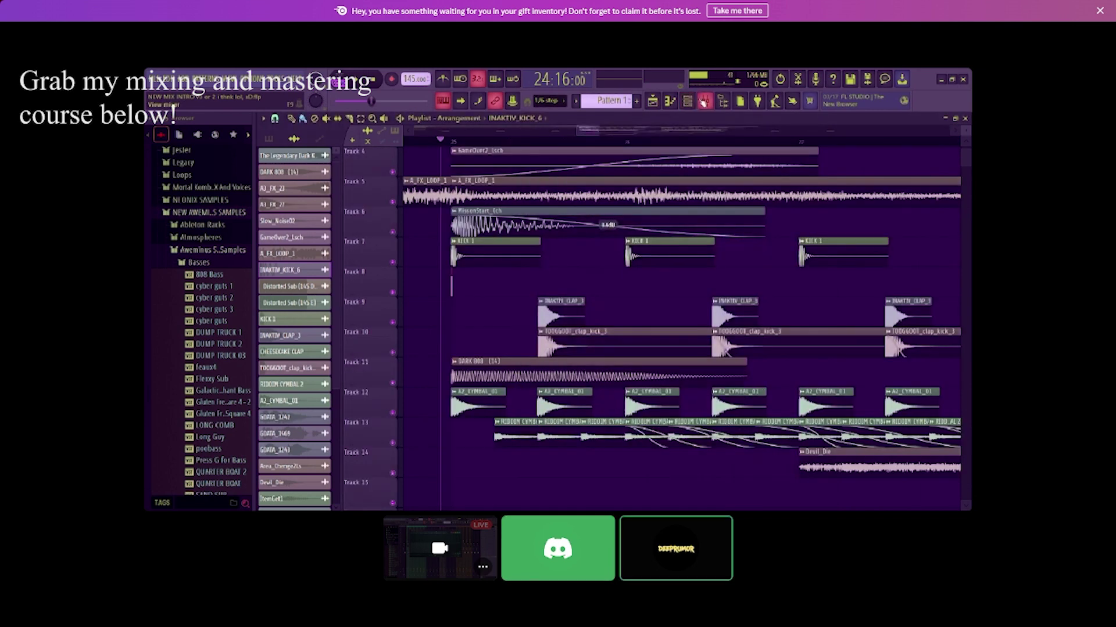
- Open the cymbal insert's Fruity parametric EQ 2 and drag its lowest band to about 134 Hz
click(703, 102)
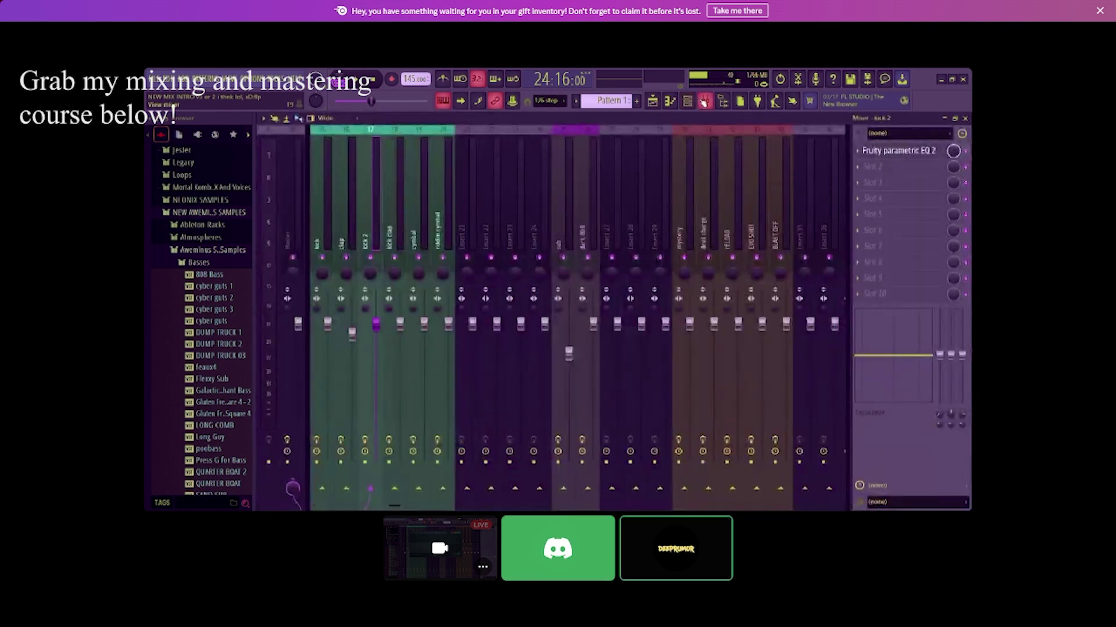
click(413, 234)
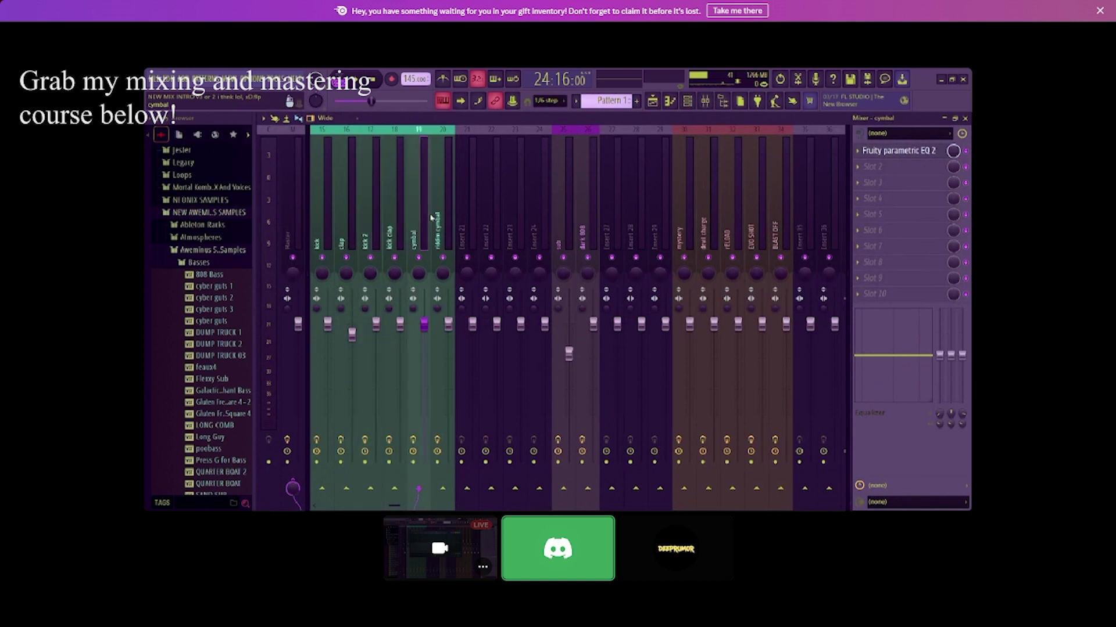
click(868, 150)
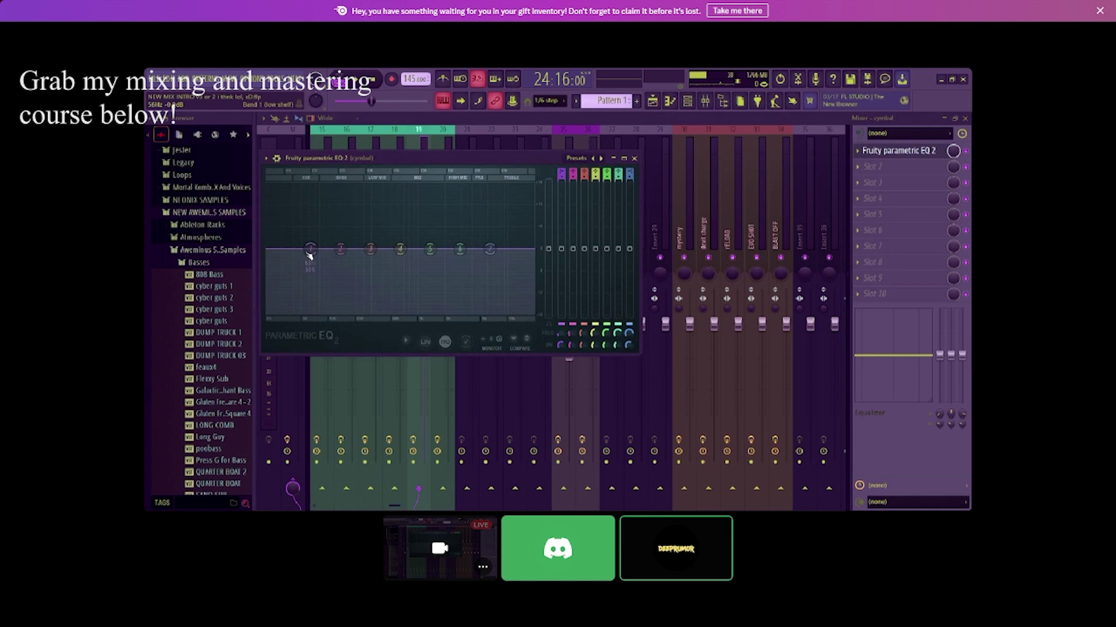
mouse_move(310, 248)
mouse_down()
mouse_move(339, 281)
mouse_move(312, 248)
mouse_up()
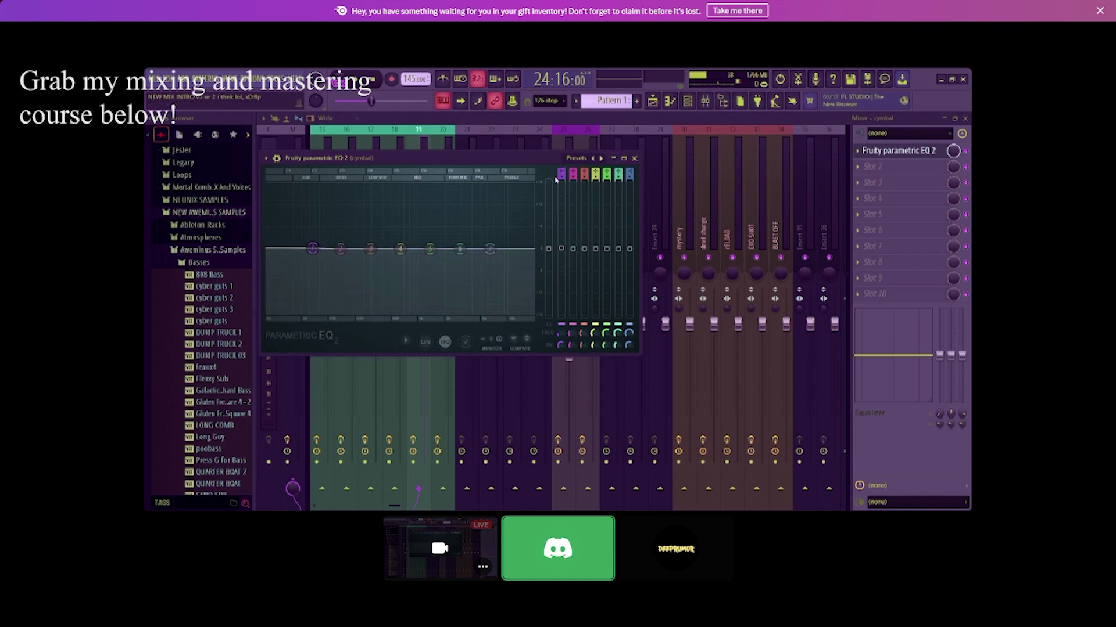
scroll(561, 171, up, 2)
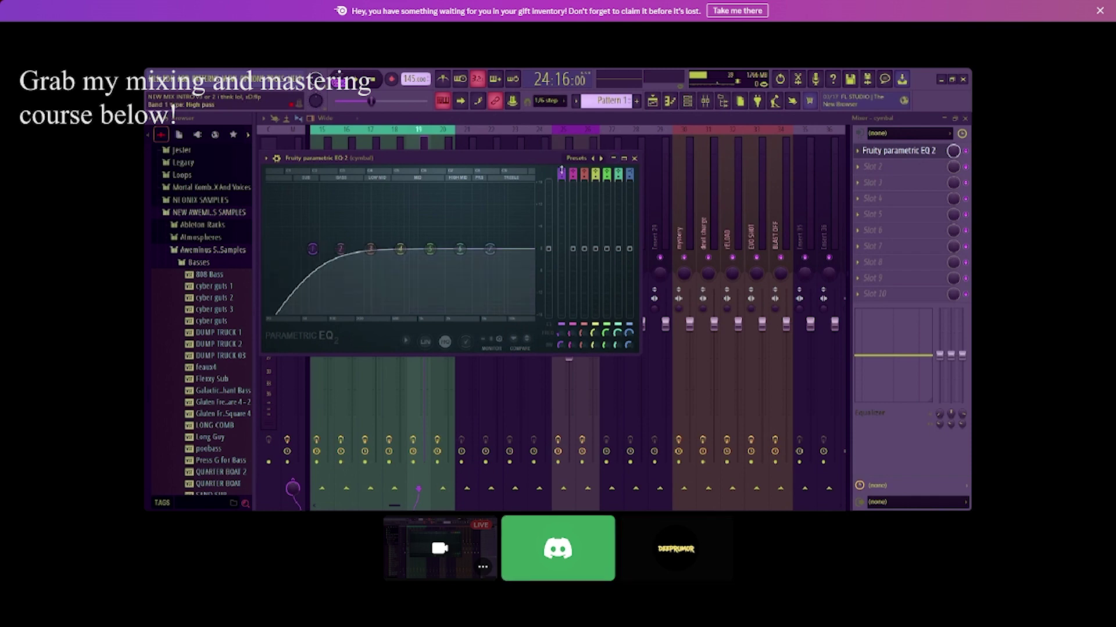
drag(312, 248, 389, 249)
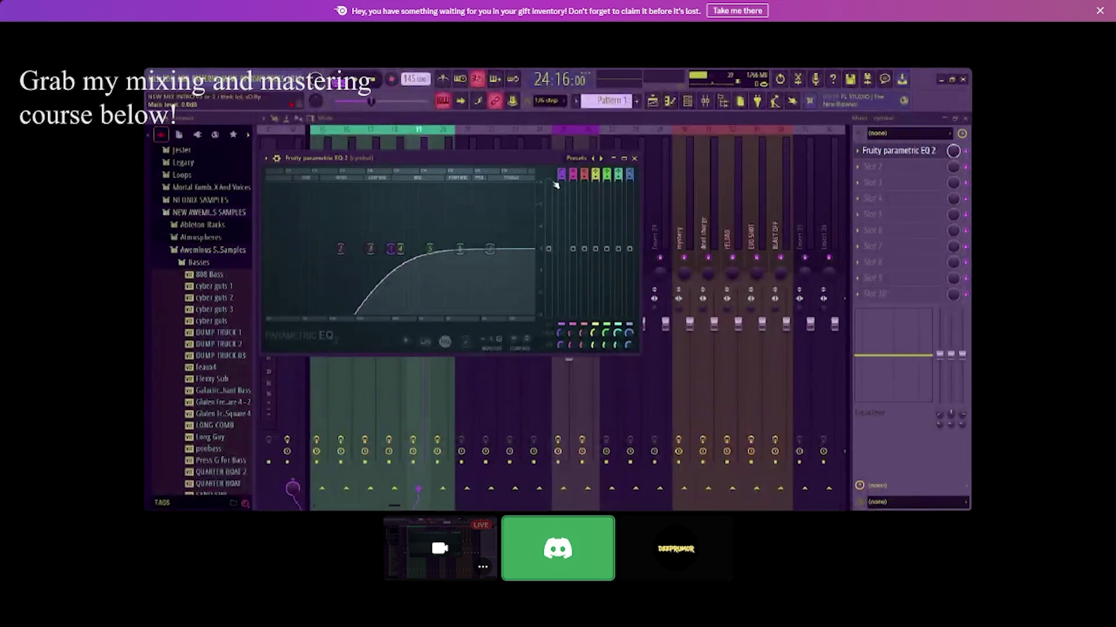
- Make band 1 a High pass at about 202 Hz and start playback to preview
scroll(561, 175, up, 3)
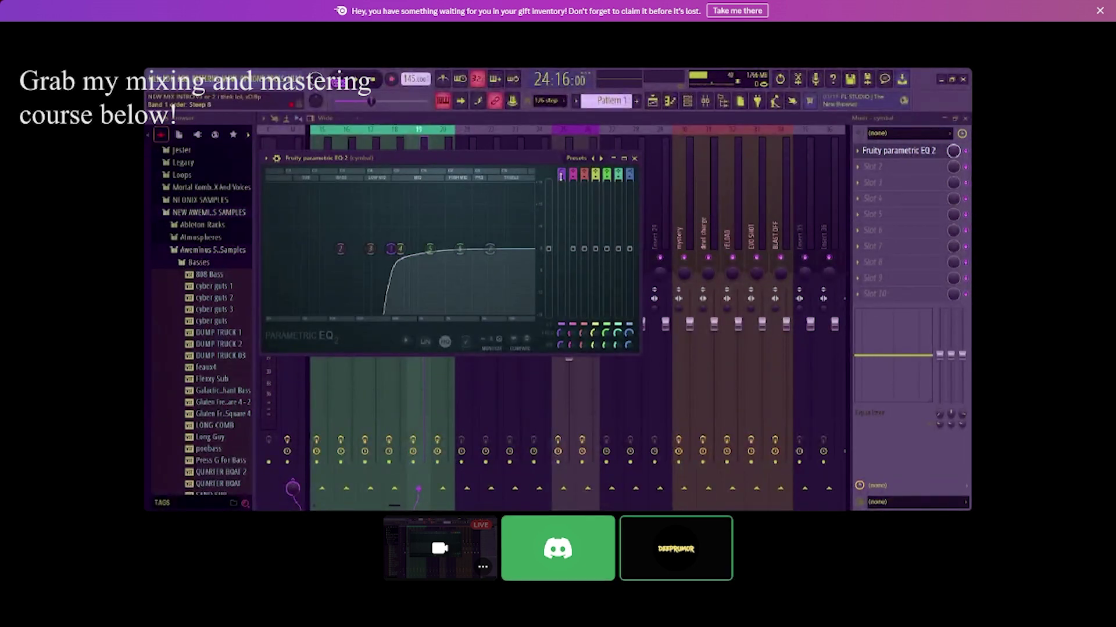
scroll(561, 176, down, 2)
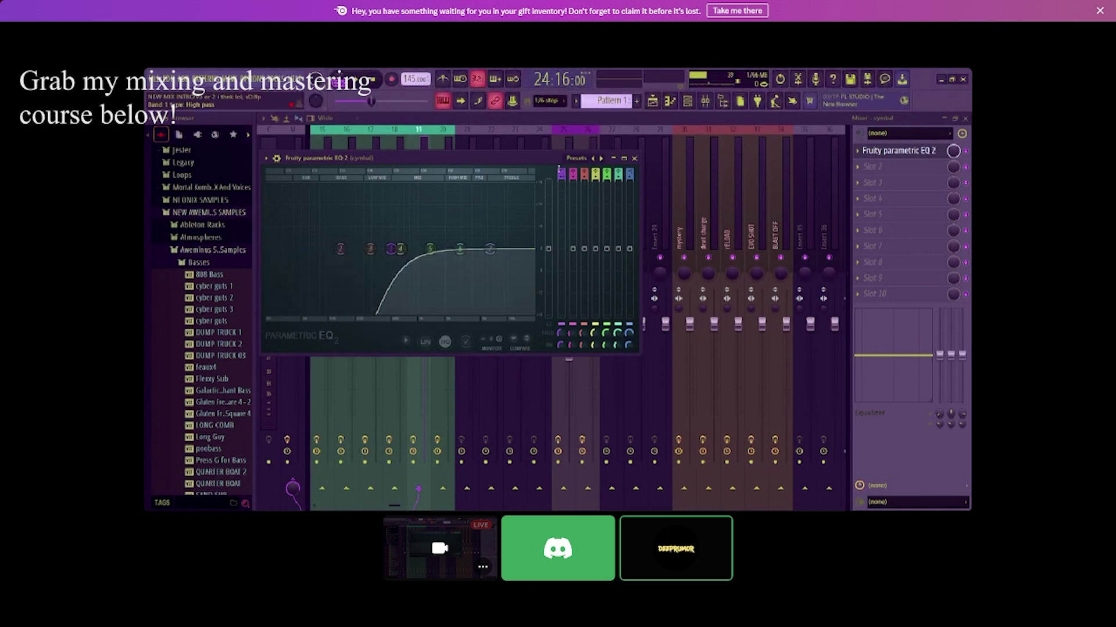
scroll(559, 170, up, 1)
scroll(559, 169, down, 3)
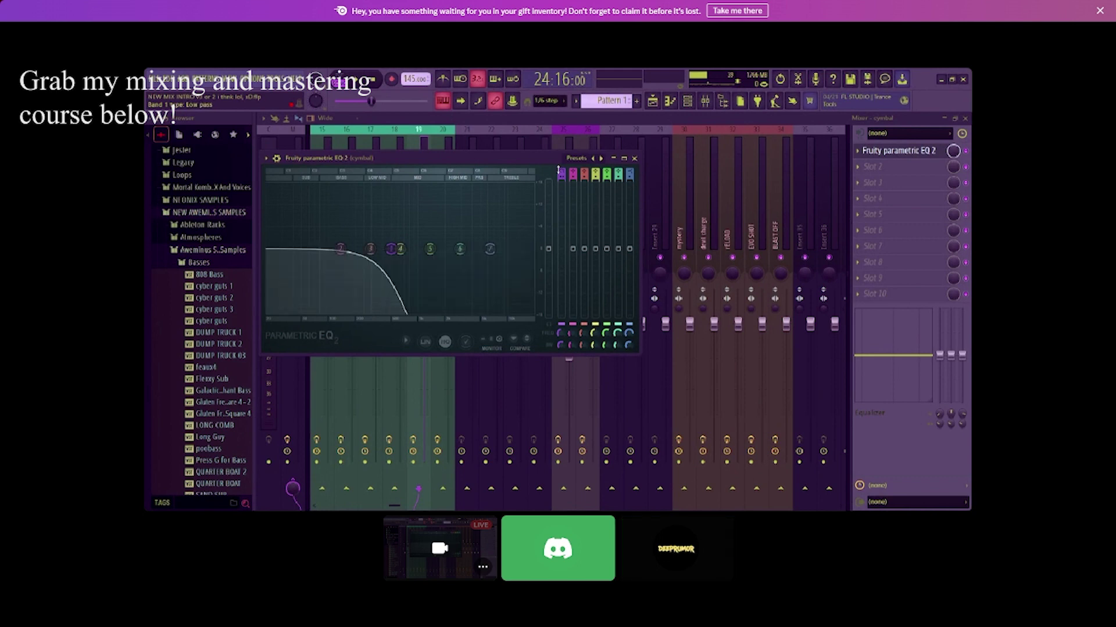
scroll(558, 170, down, 1)
scroll(559, 169, up, 5)
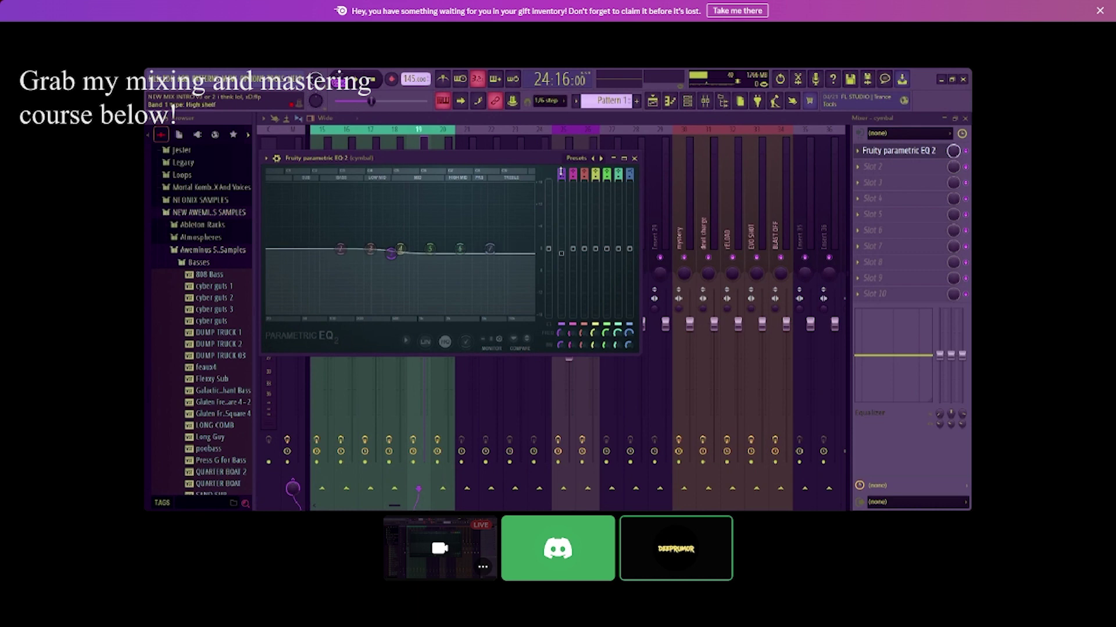
scroll(560, 172, down, 2)
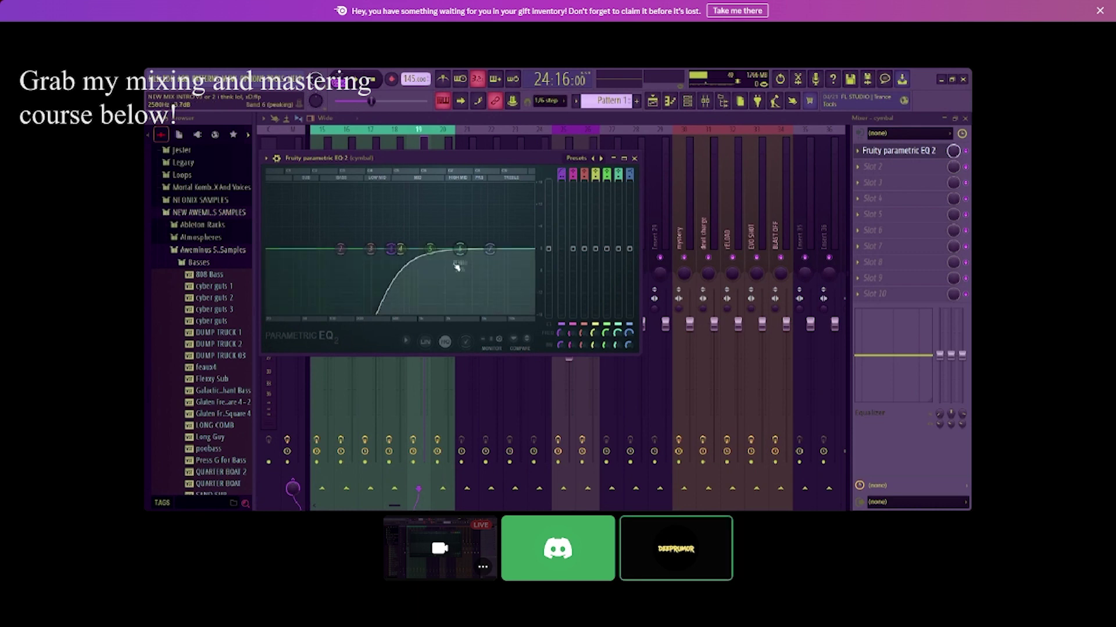
mouse_move(391, 251)
mouse_down()
mouse_move(369, 250)
mouse_move(389, 249)
mouse_up()
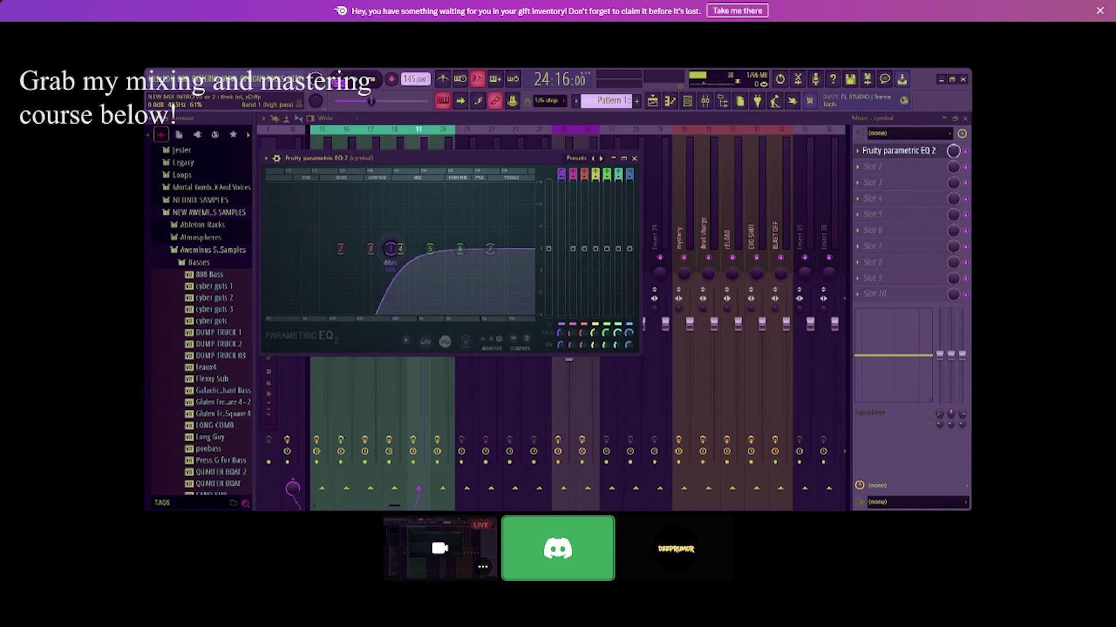
key(space)
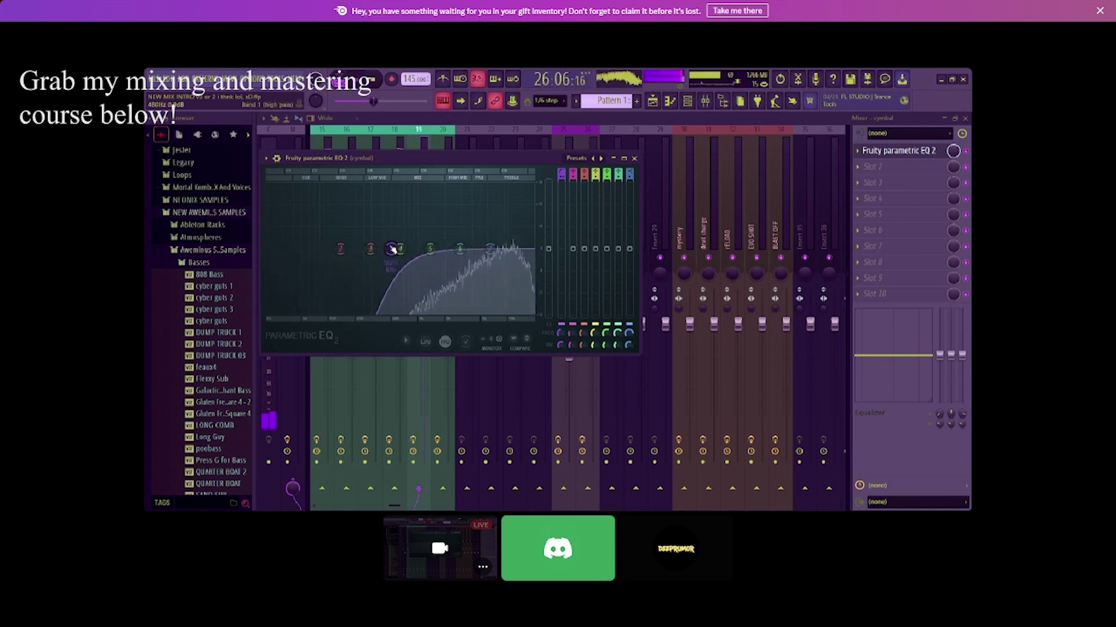
- Stop playback and roll up the cymbal's EQ window
key(space)
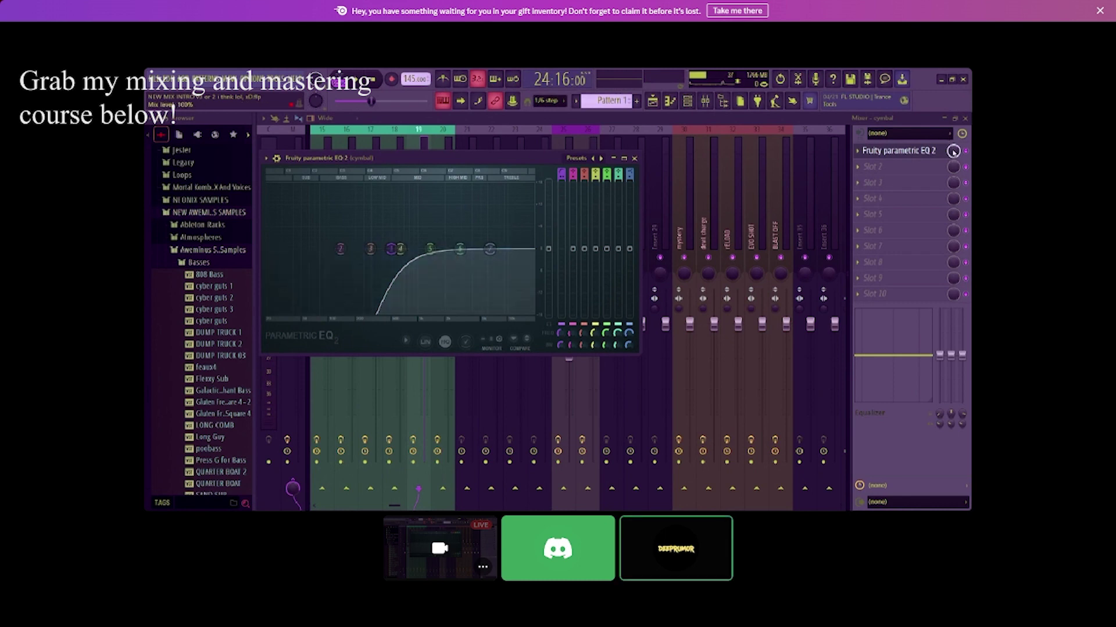
click(613, 159)
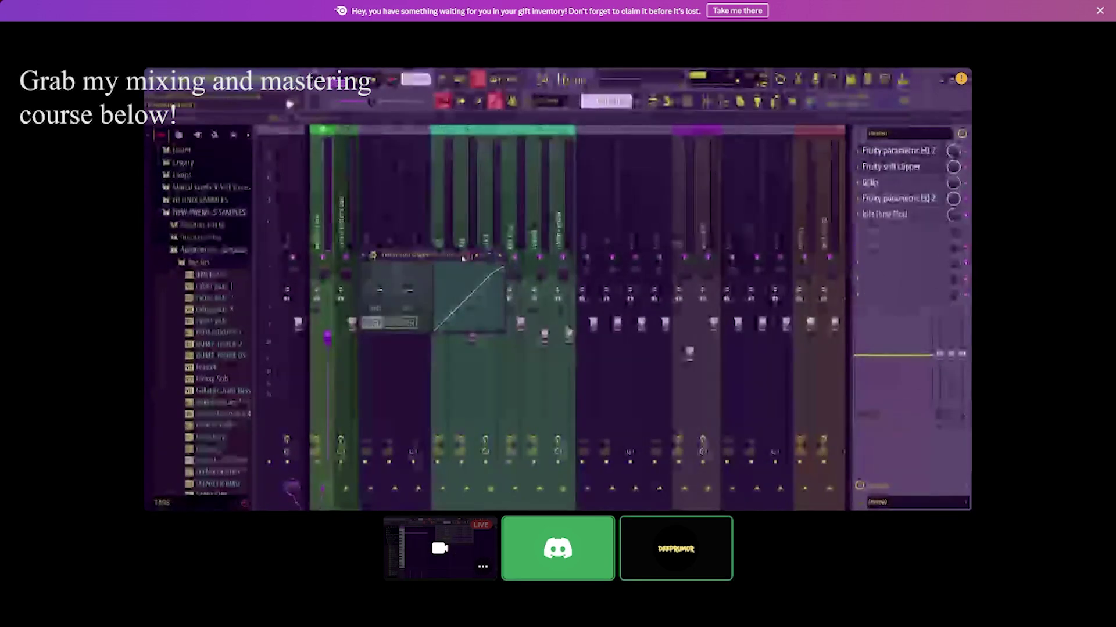
- Close the Fruity soft clipper window and start playback to audition the bass
click(499, 255)
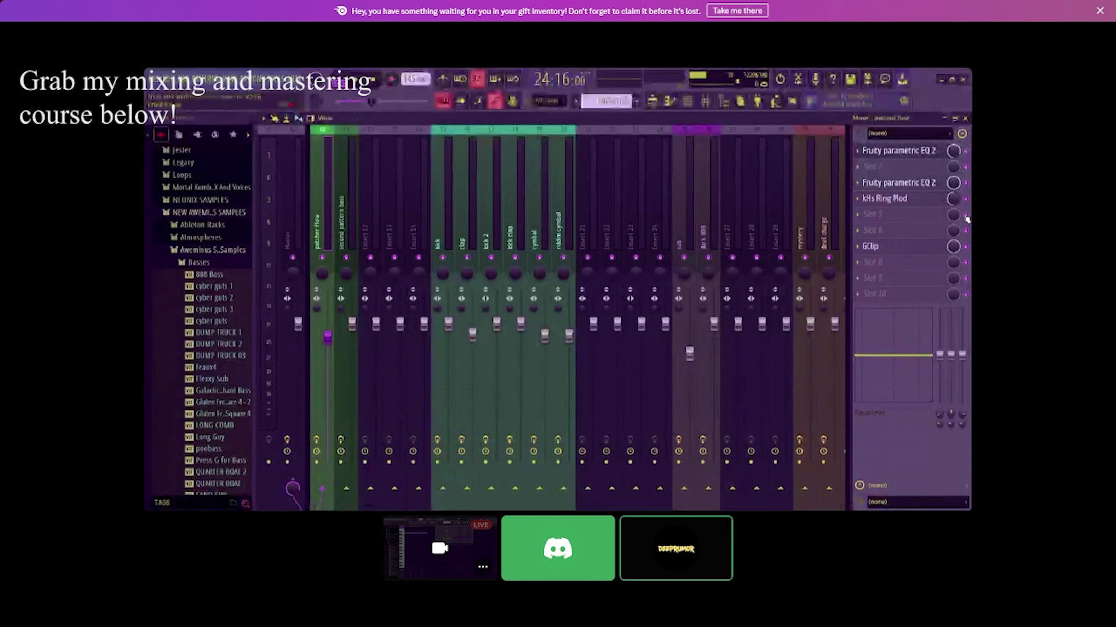
key(space)
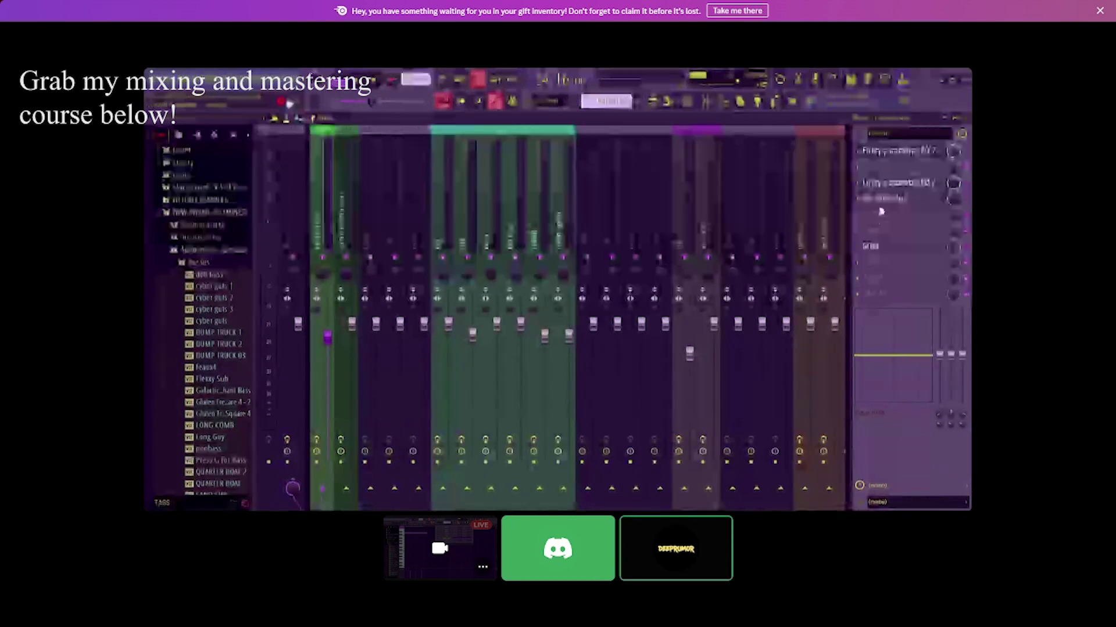
- Inspect punchier flow's first and second parametric EQs during playback, leaving both windows closed
click(893, 153)
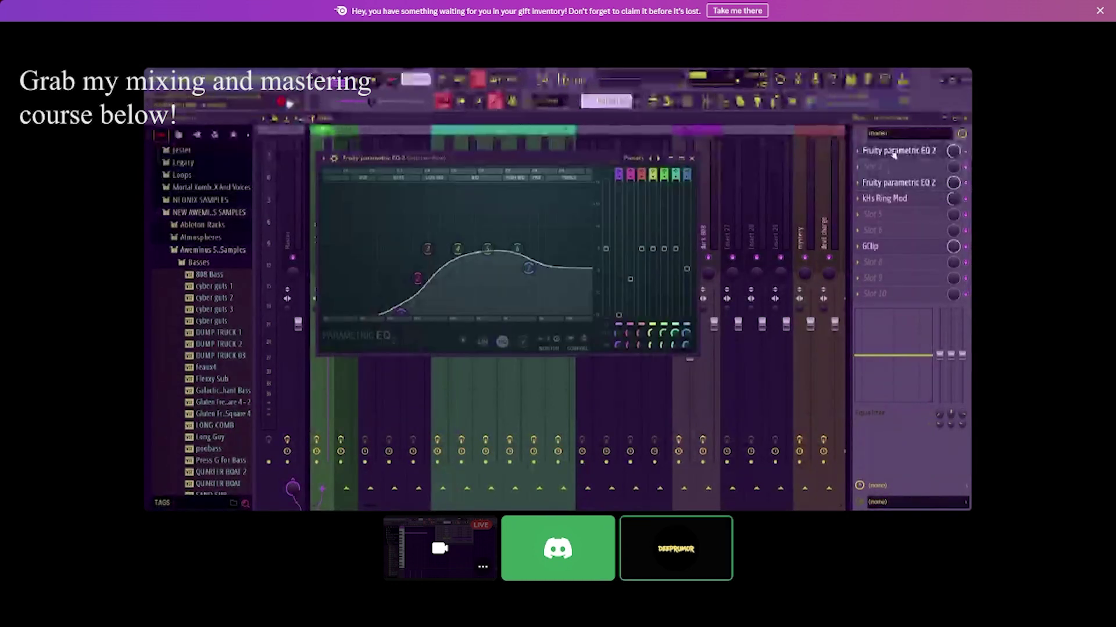
click(670, 158)
click(882, 184)
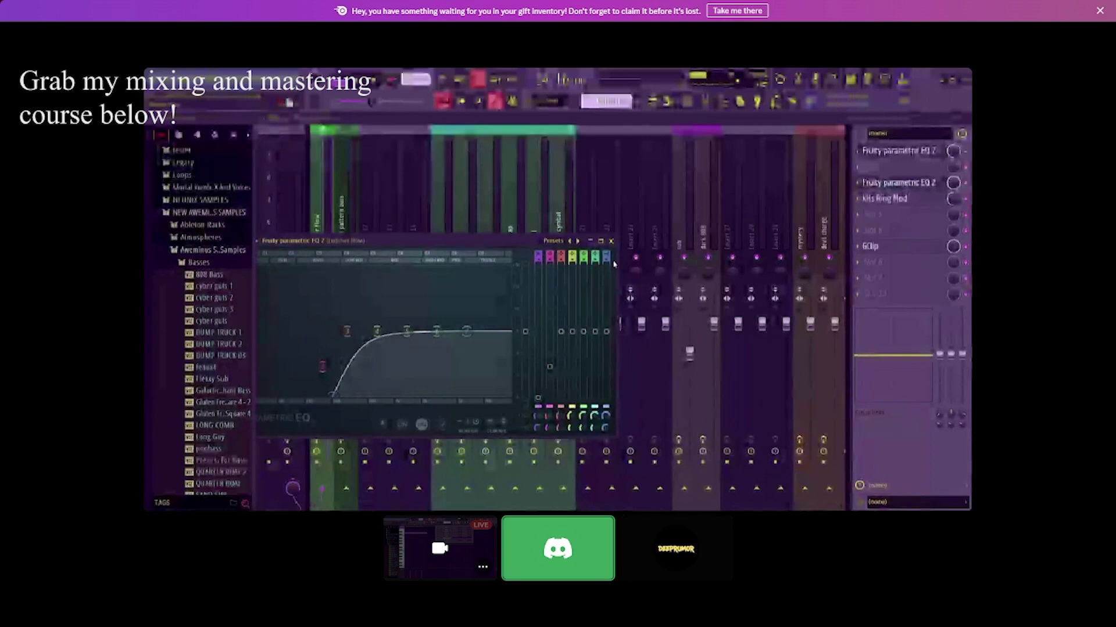
click(610, 241)
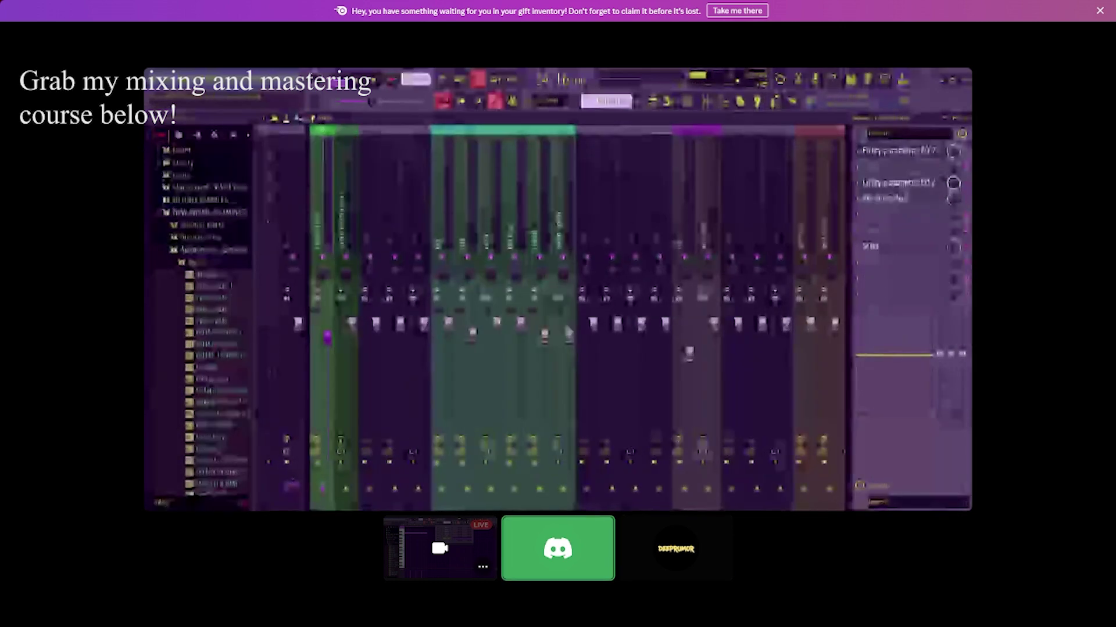
key(space)
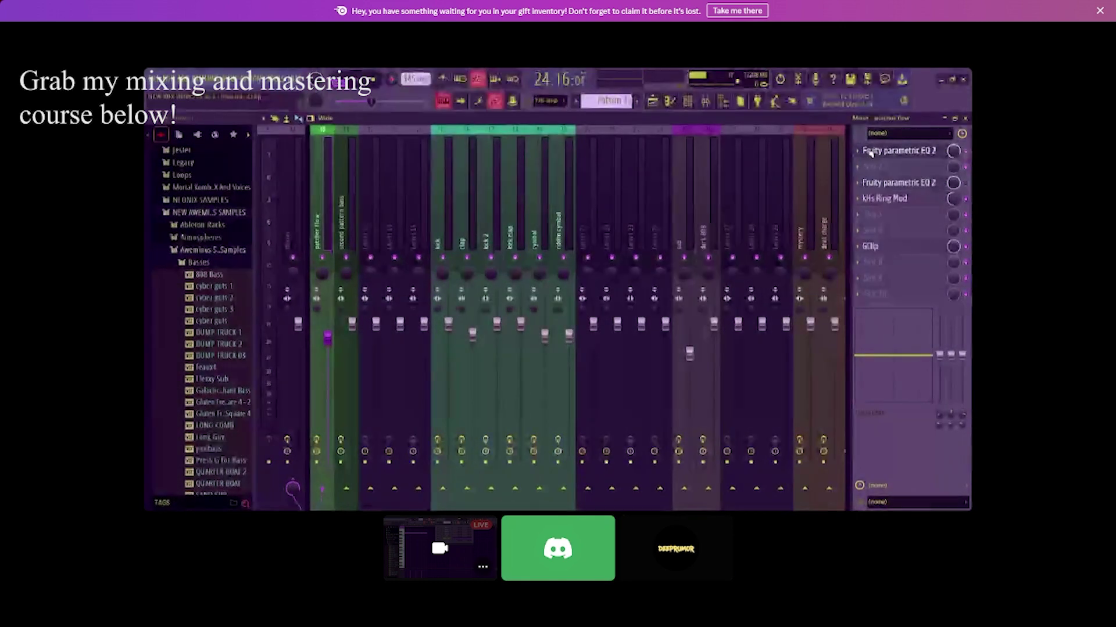
click(874, 151)
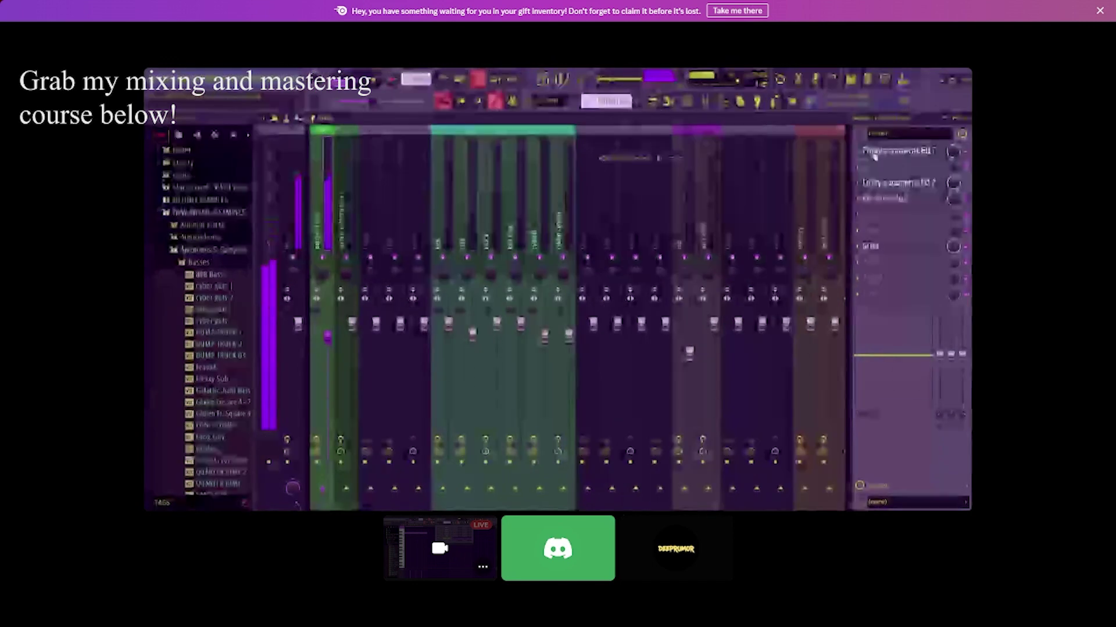
click(671, 159)
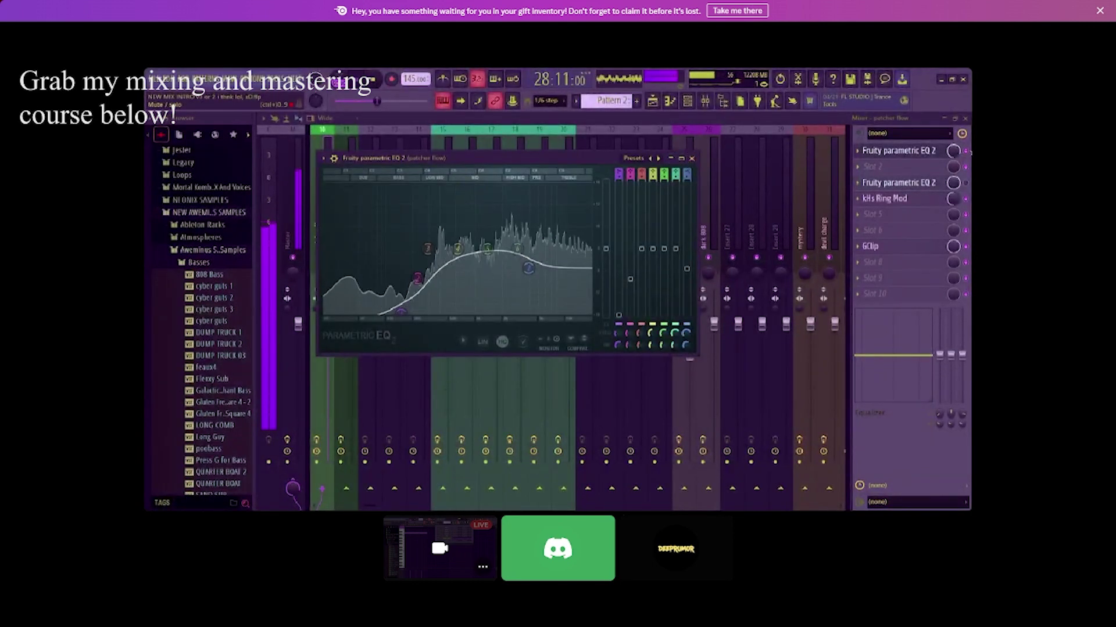
click(691, 159)
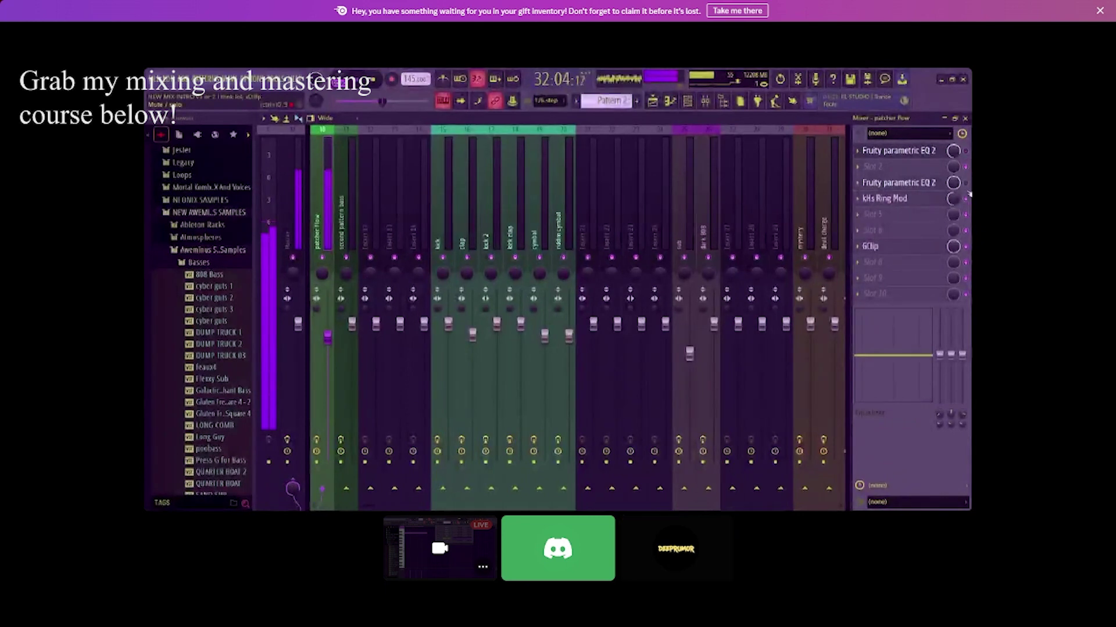
- Open punchier flow's second parametric EQ and shift its steep low cut slightly lower
click(895, 183)
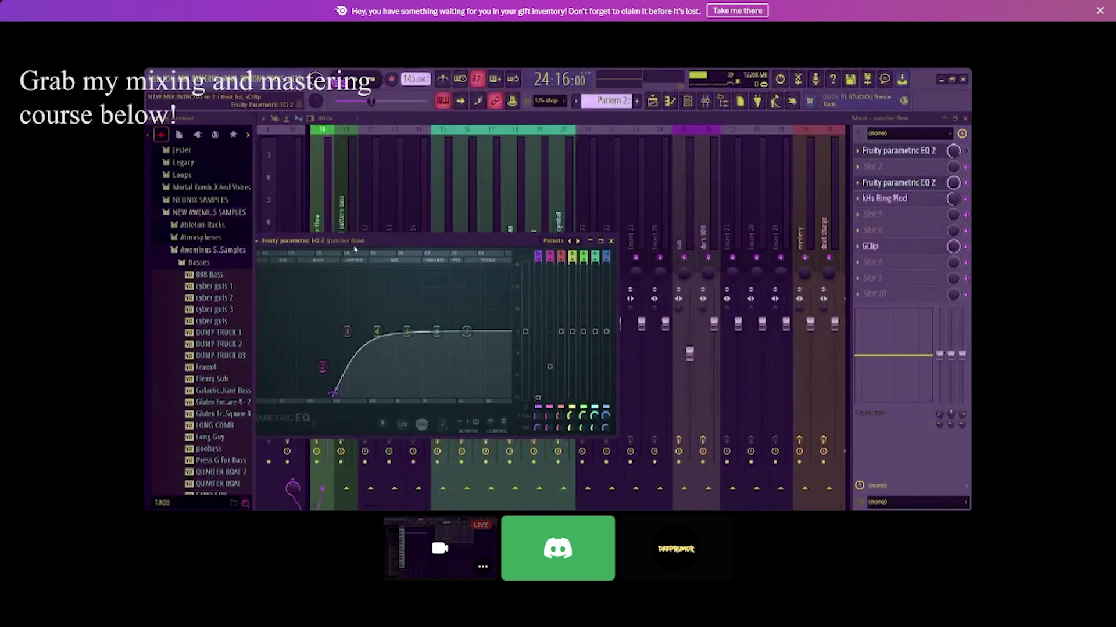
drag(354, 242, 447, 228)
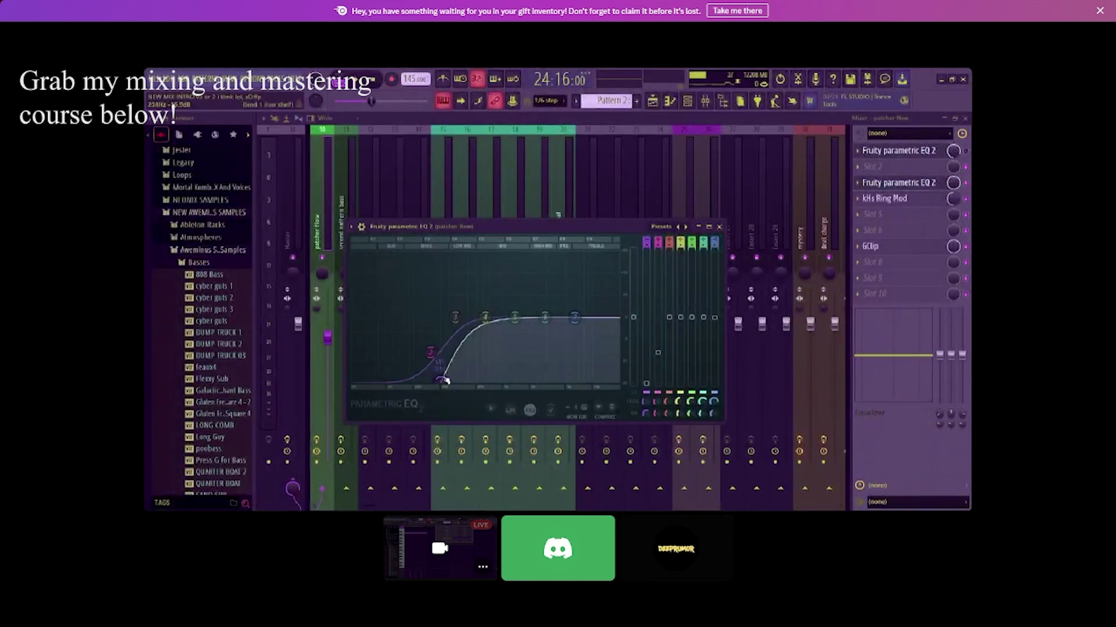
drag(443, 379, 425, 380)
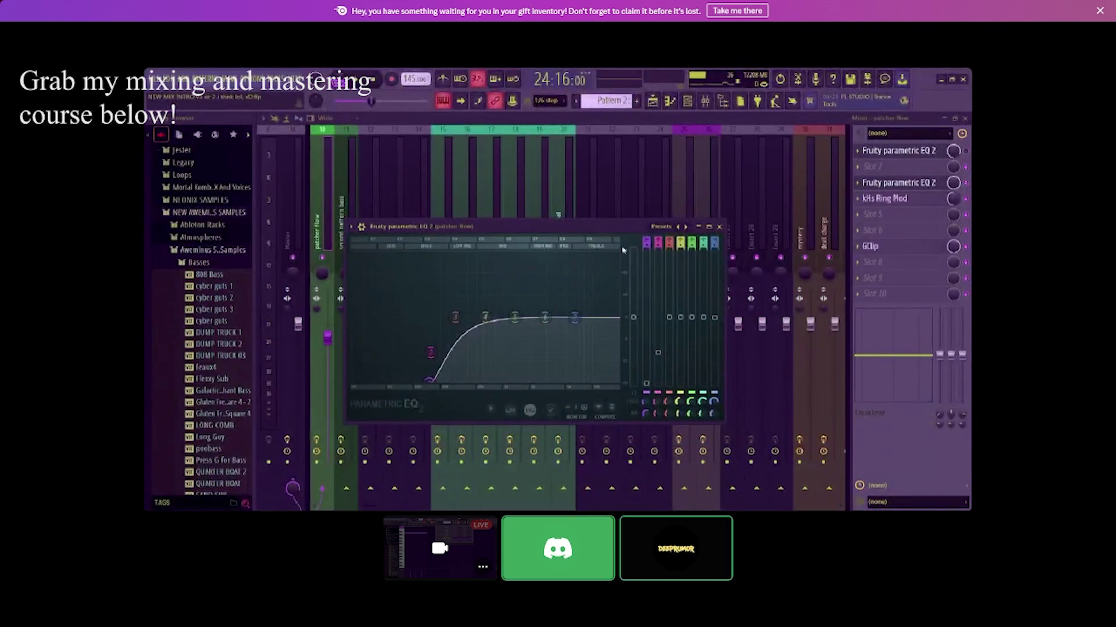
- Reset punchier flow's second parametric EQ to its Default preset
click(672, 229)
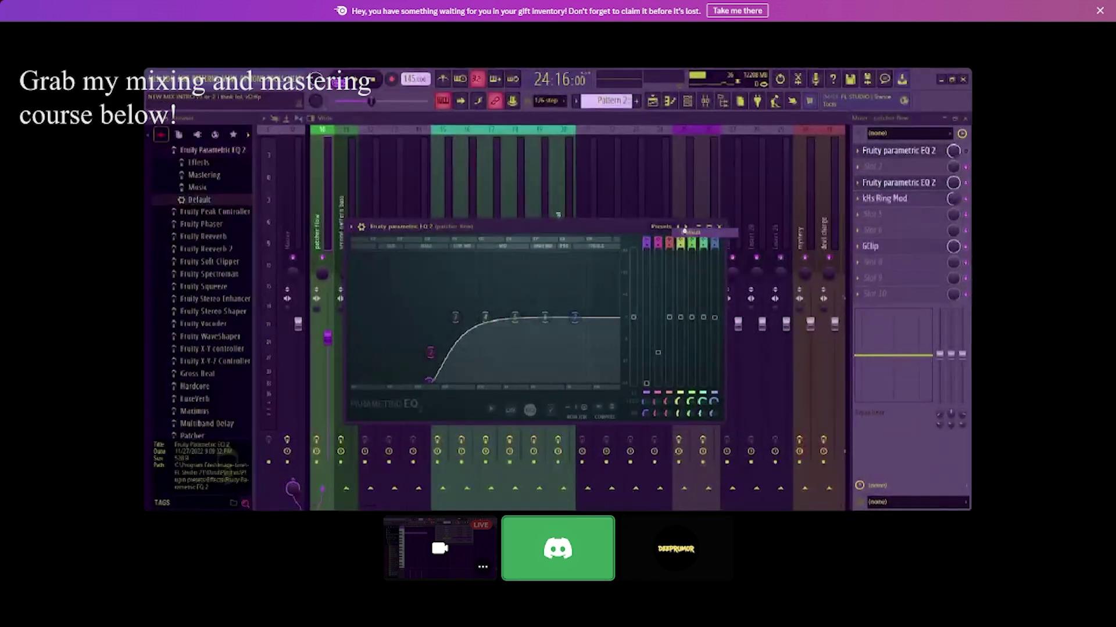
click(685, 227)
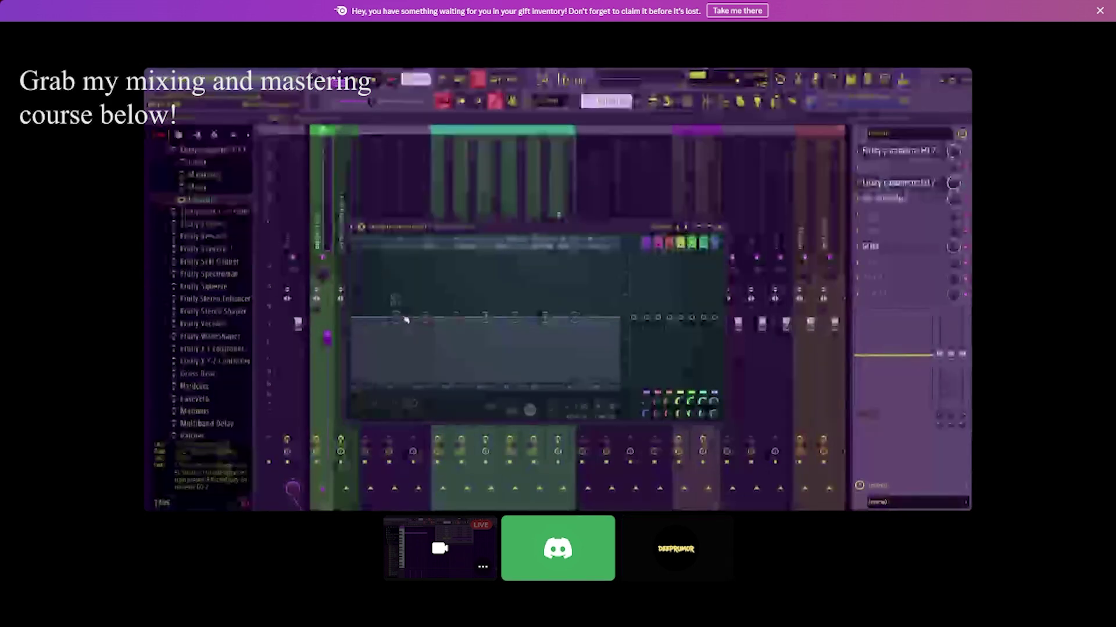